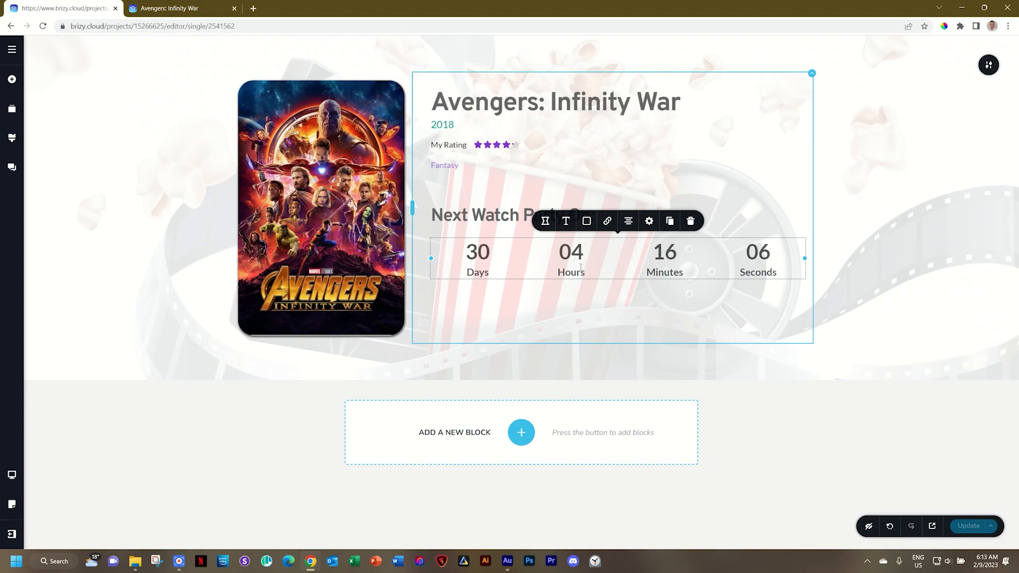
Step: Inspect the date, hour, minutes and time zone settings of the countdown under the watch party heading
click(479, 260)
click(545, 221)
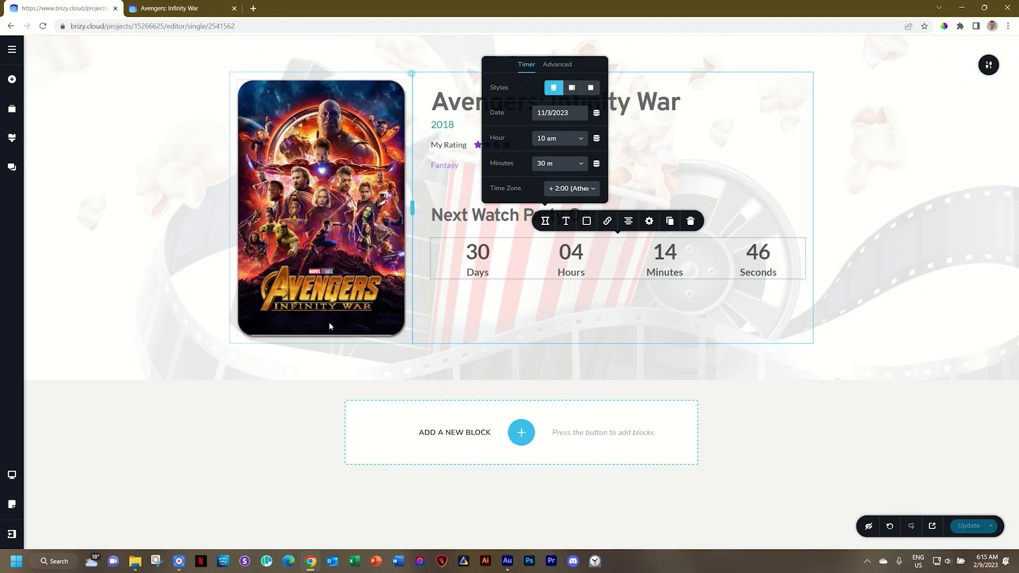
click(314, 357)
Step: Open the Reviews asset's configuration and add a new plain text field at the end of its field list
click(13, 51)
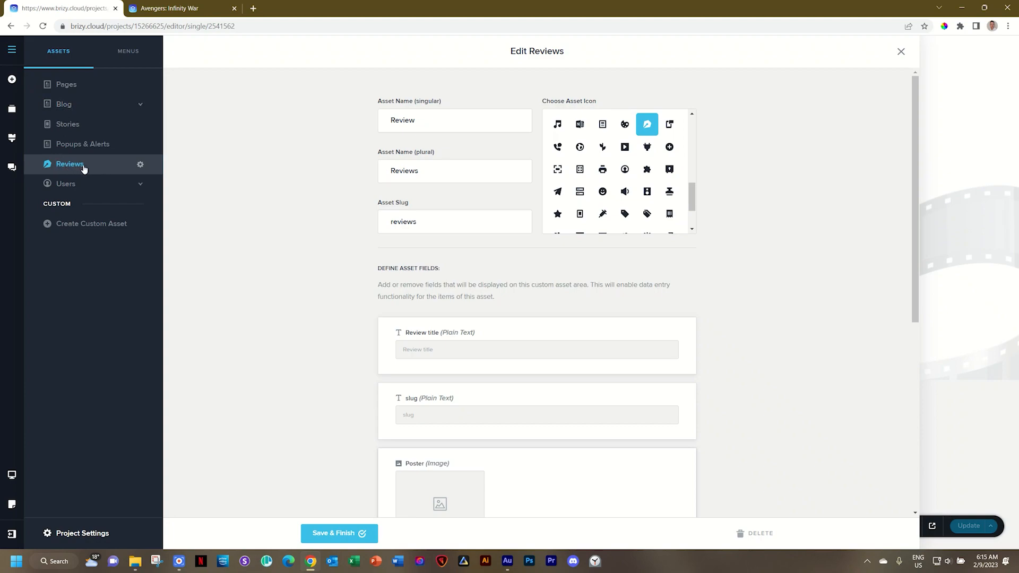
click(141, 165)
scroll(619, 204, down, 2)
scroll(778, 241, down, 6)
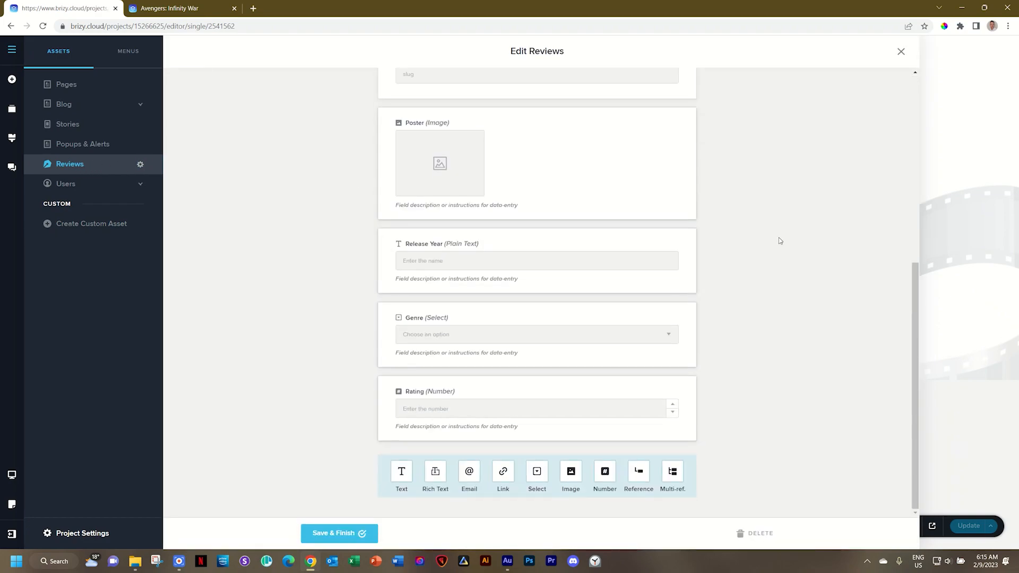
click(402, 477)
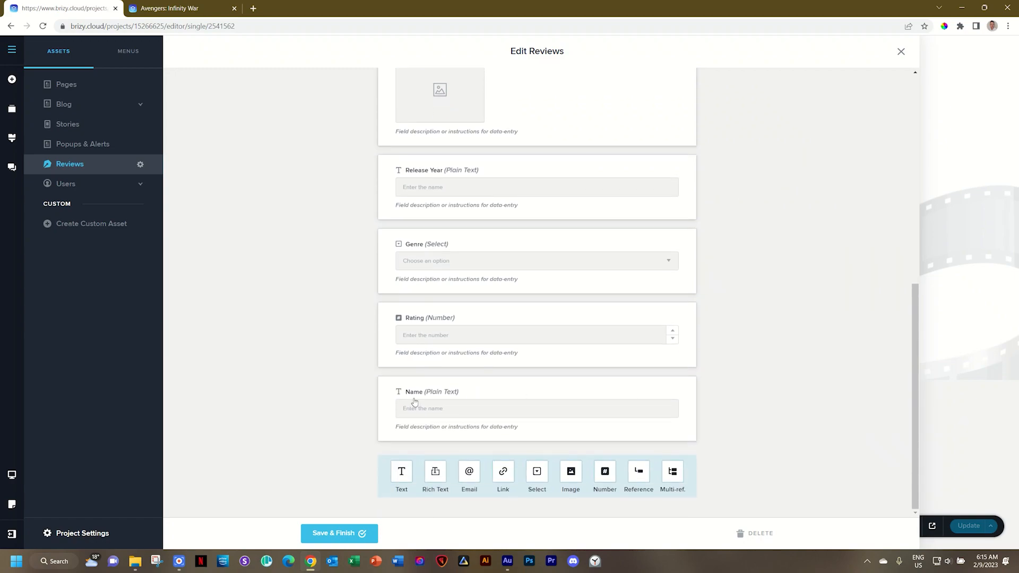
Step: Label the new text field "Countdown Watch Party", make it required, and save the Reviews asset
click(526, 359)
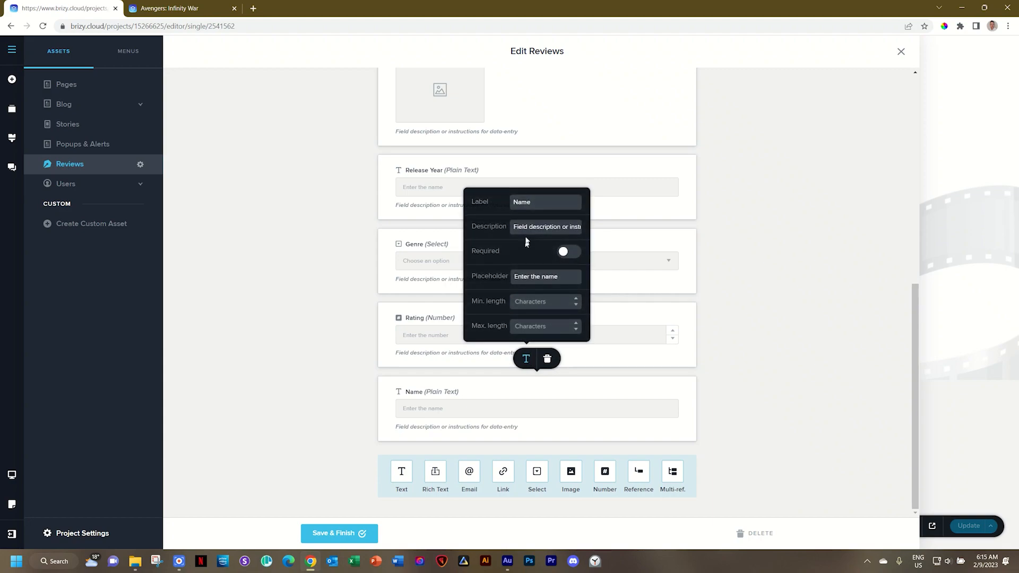
double_click(525, 201)
text(Countdown Watch Party)
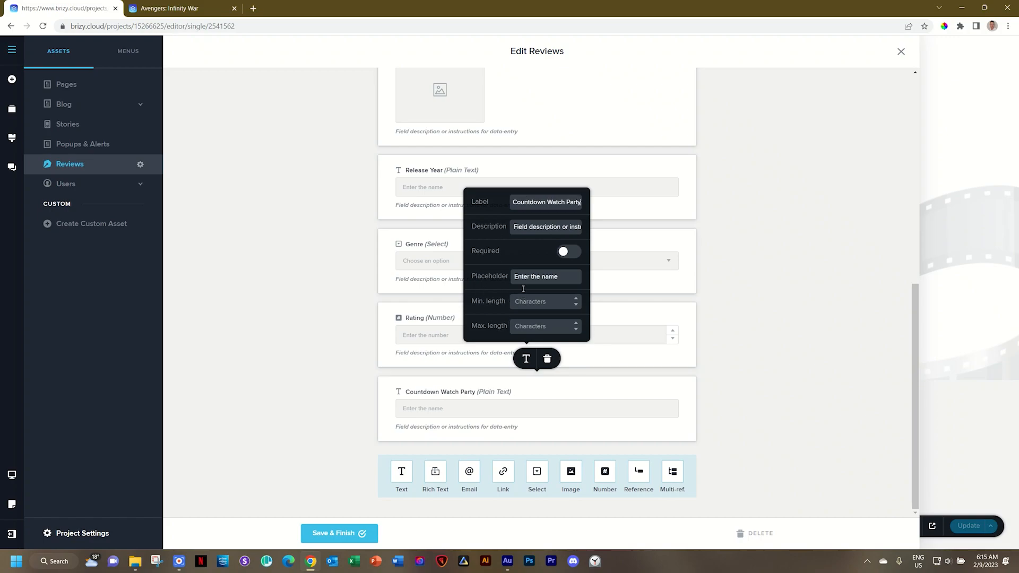
click(570, 255)
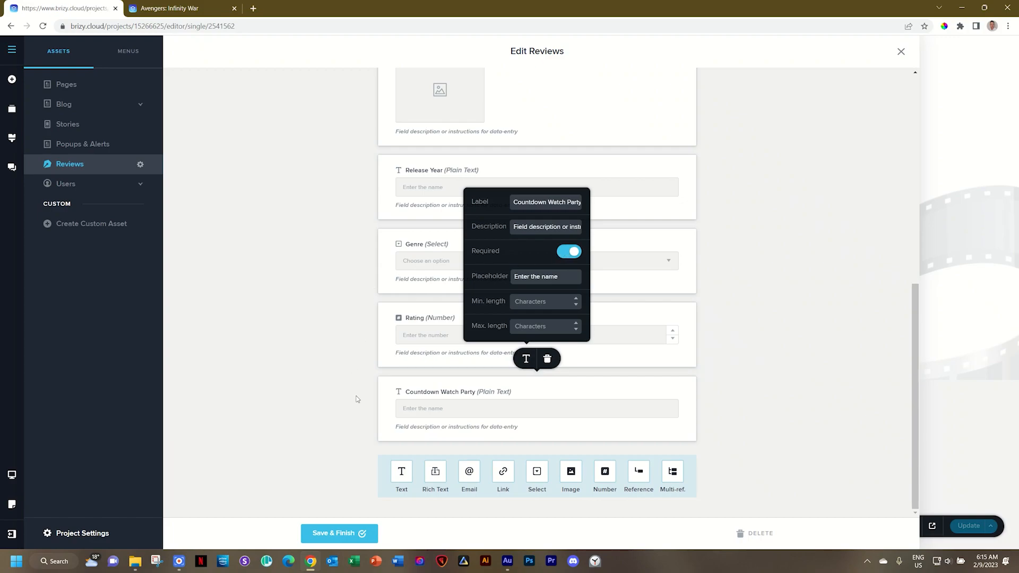
click(340, 544)
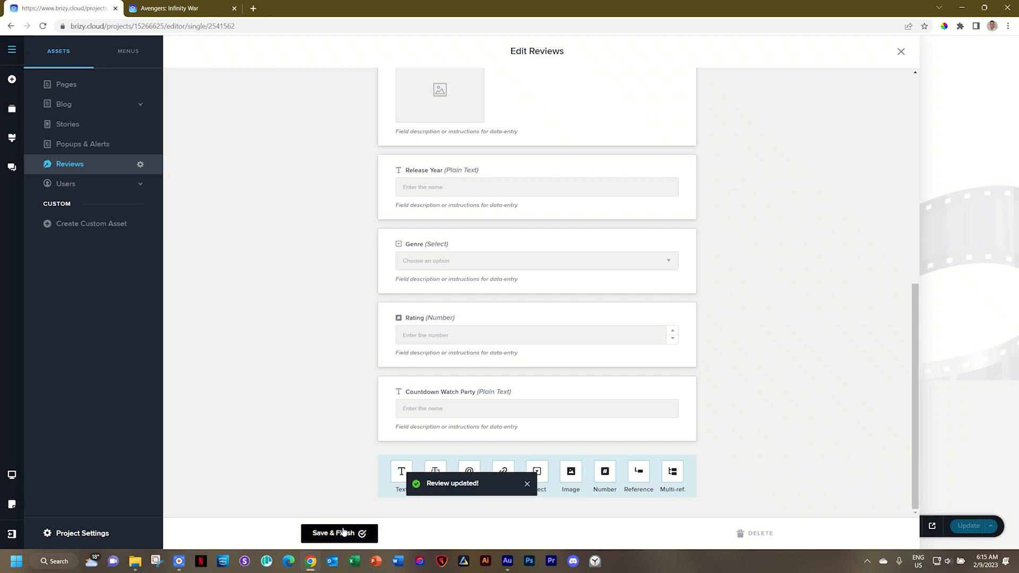
Step: Set the Countdown Watch Party field of the Avengers: Infinity War review to 14/3/2023 and update the review
click(79, 167)
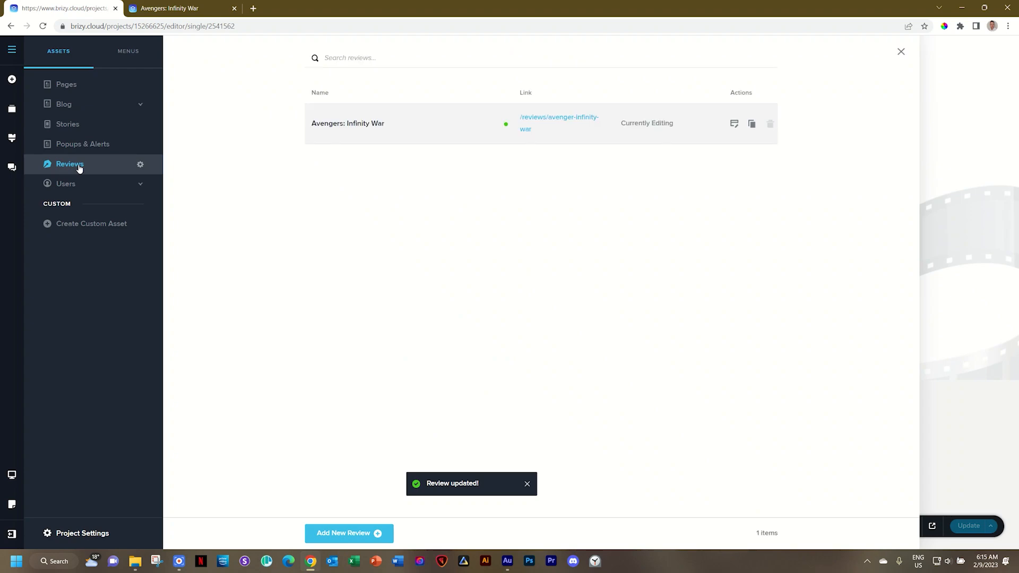
click(355, 124)
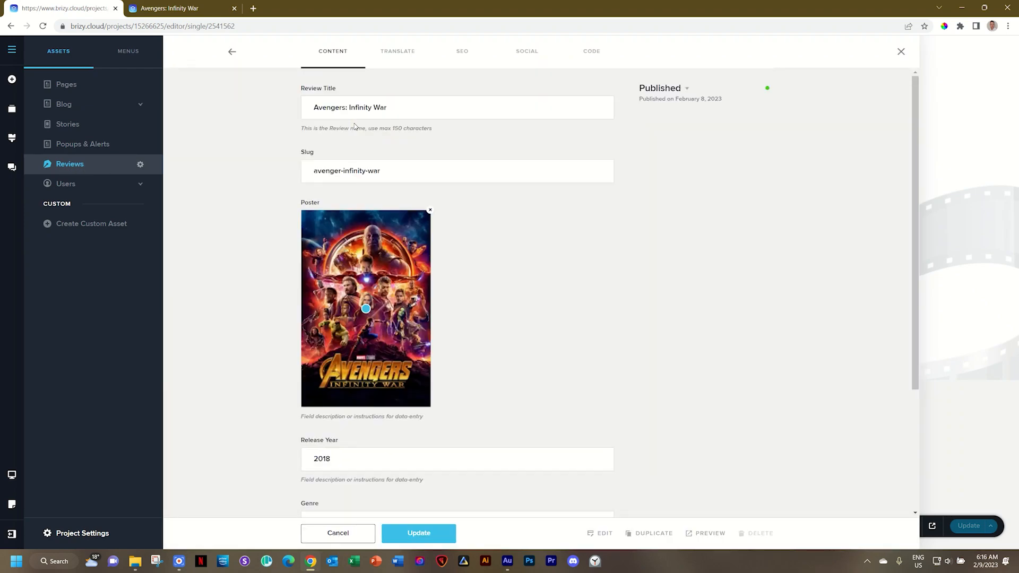
scroll(663, 224, down, 3)
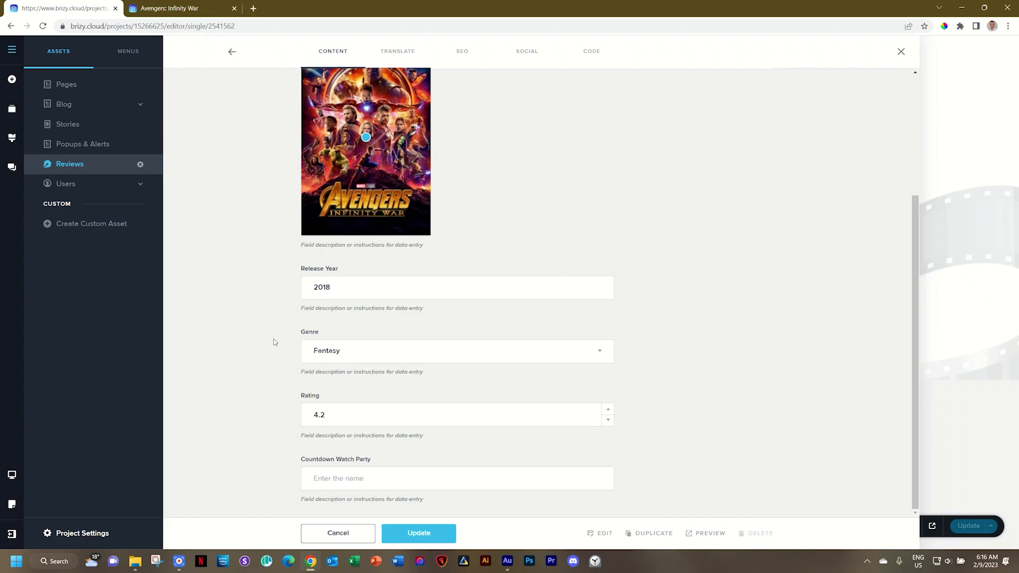
click(348, 479)
text(14/3/2023)
click(424, 532)
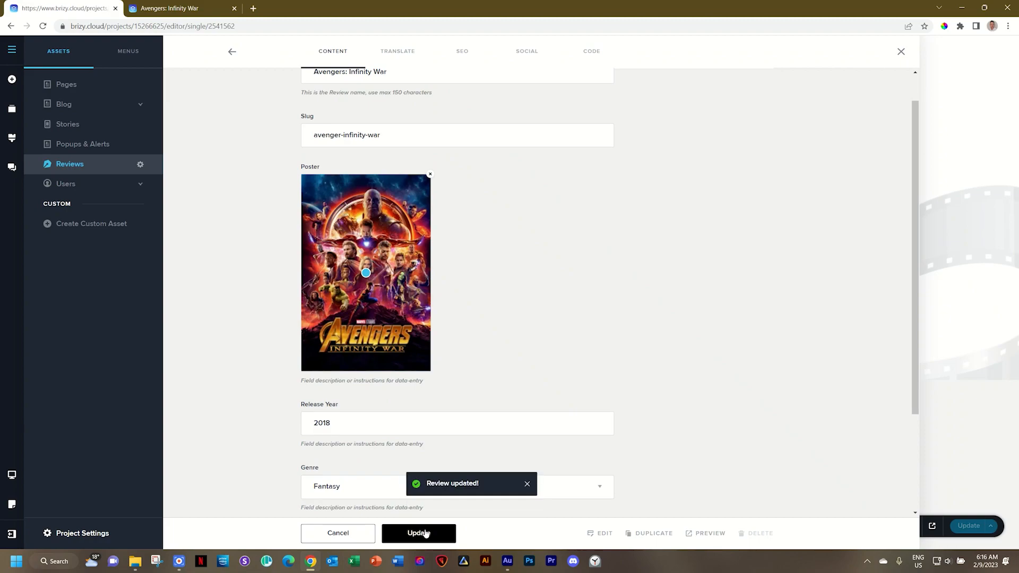
Step: Open the review page for editing and link the countdown's date to the Countdown Watch Party dynamic field
click(604, 534)
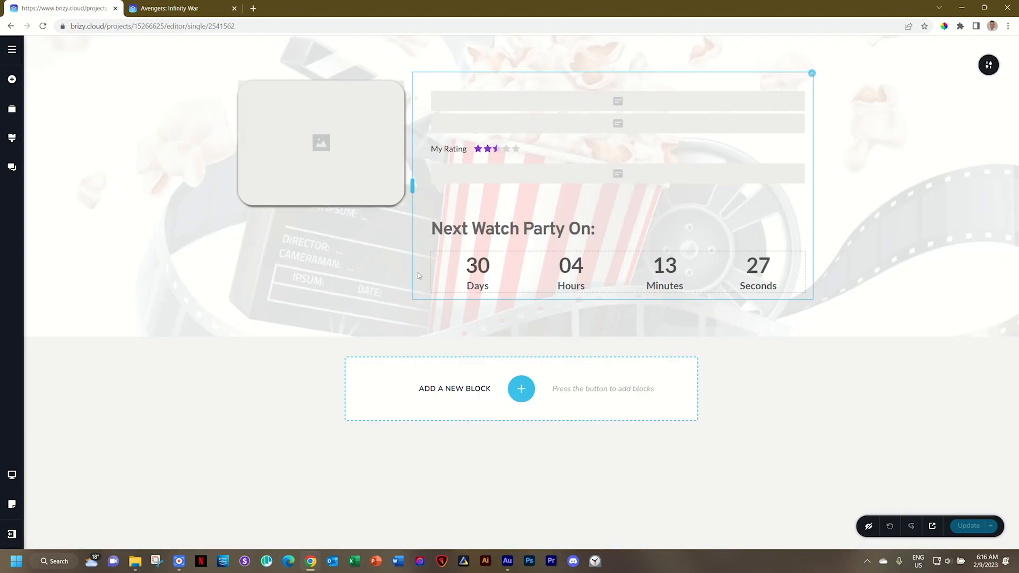
click(483, 265)
click(545, 221)
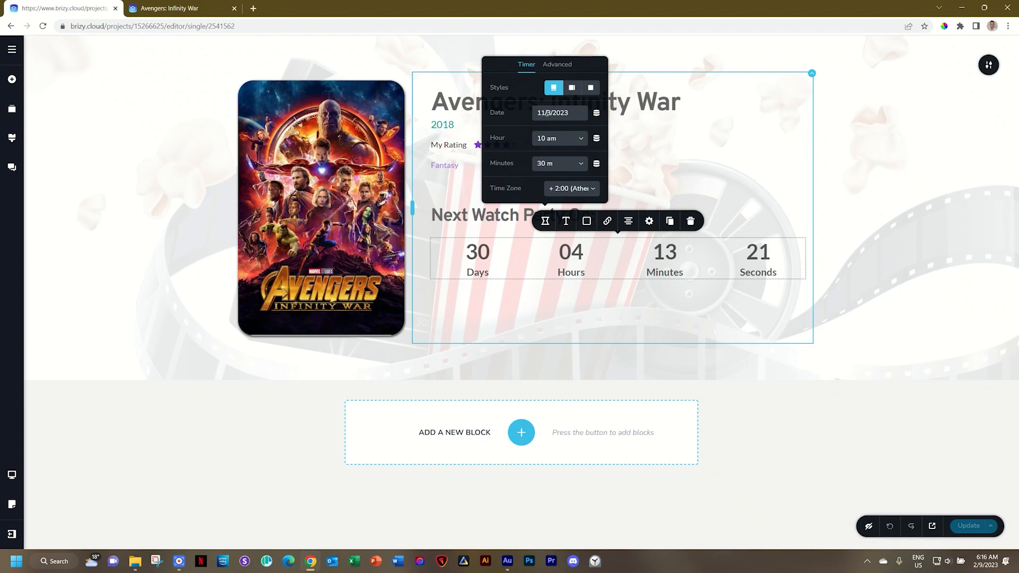
click(596, 113)
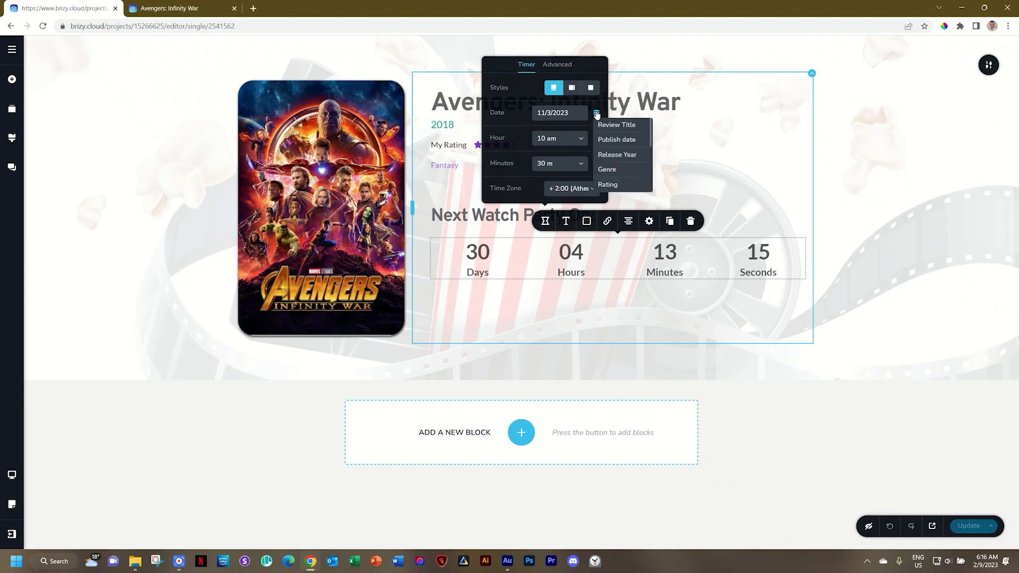
drag(650, 125, 651, 140)
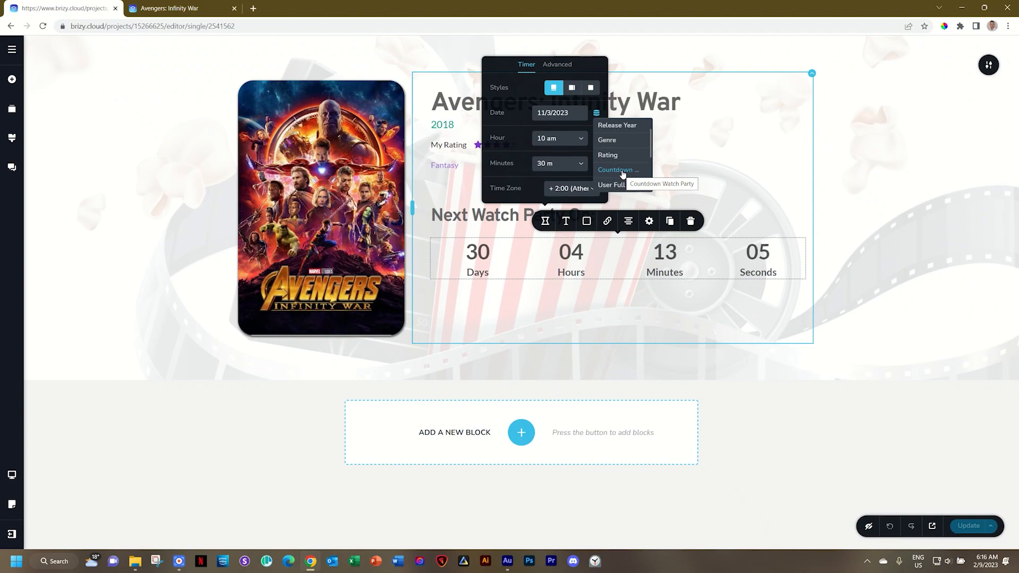
click(619, 170)
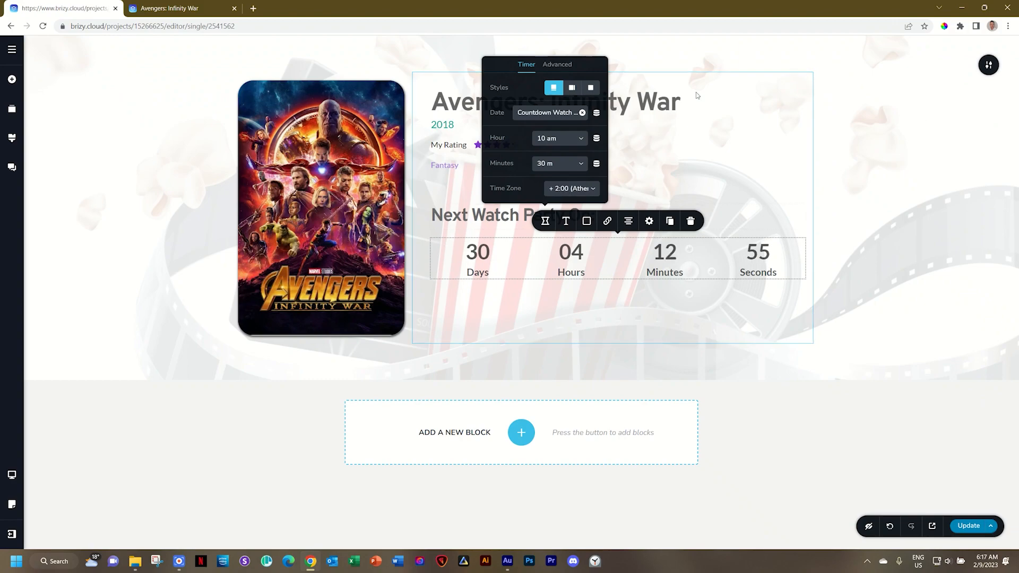
click(838, 254)
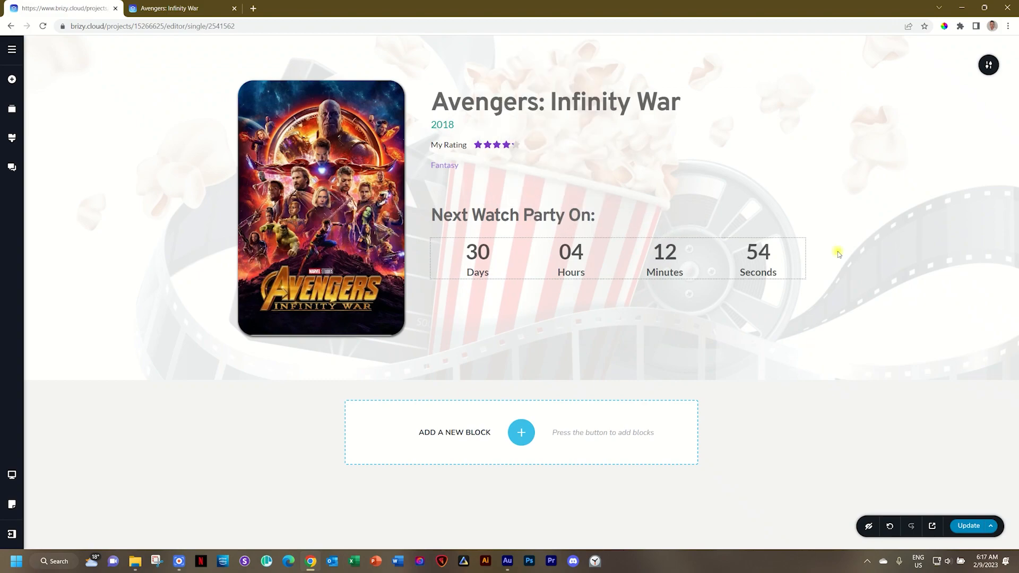
Step: Save the page update and check the countdown on the live page before returning to the editor
click(967, 525)
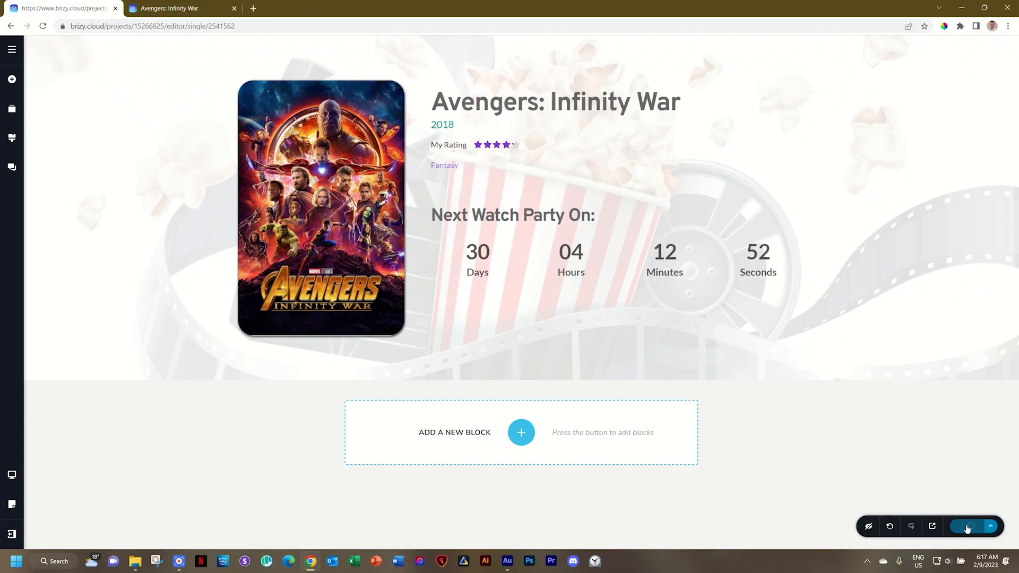
click(932, 526)
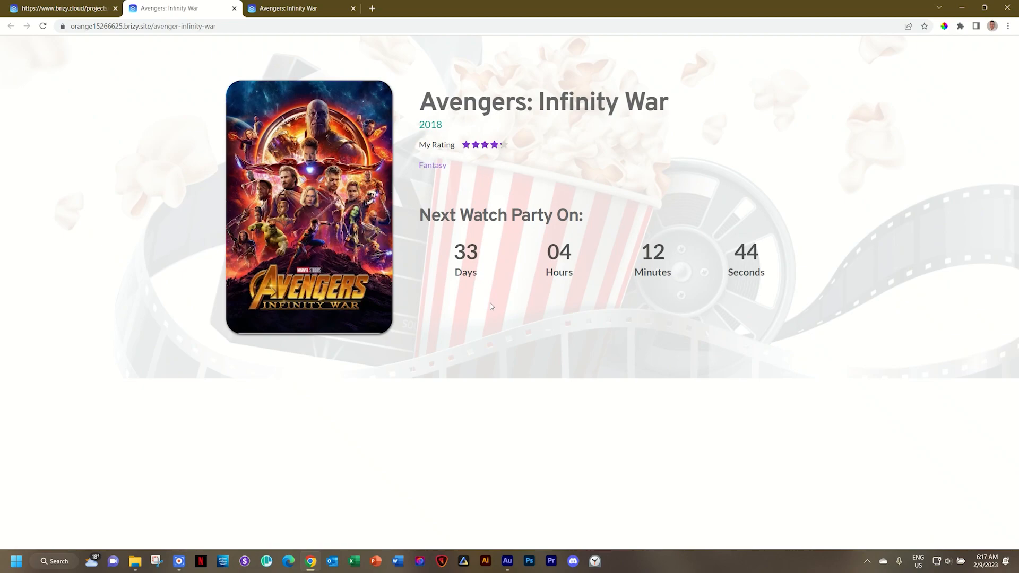
click(95, 6)
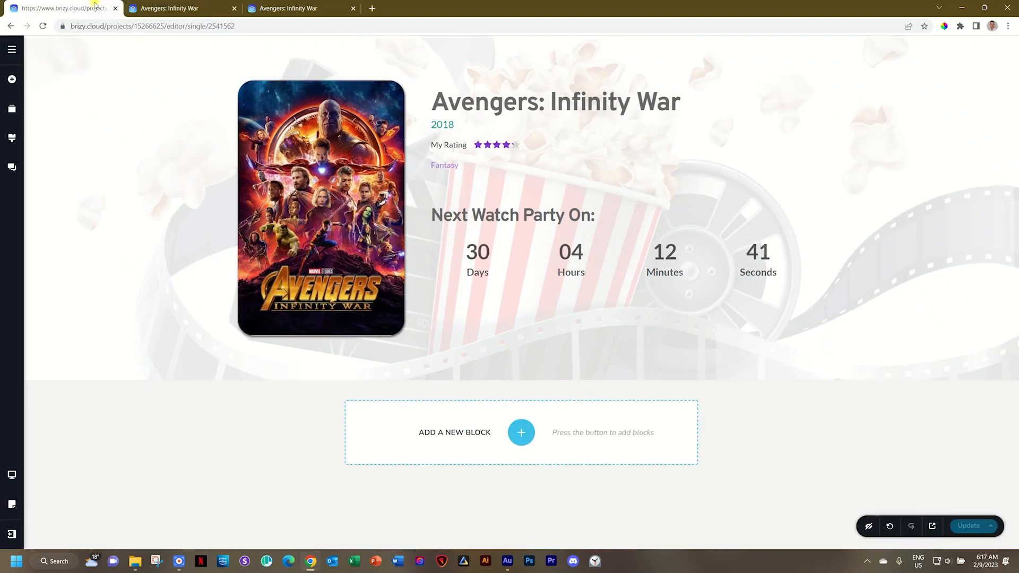
Step: Change the month in the Avengers: Infinity War review's Countdown Watch Party date to 5 and update the review
click(14, 50)
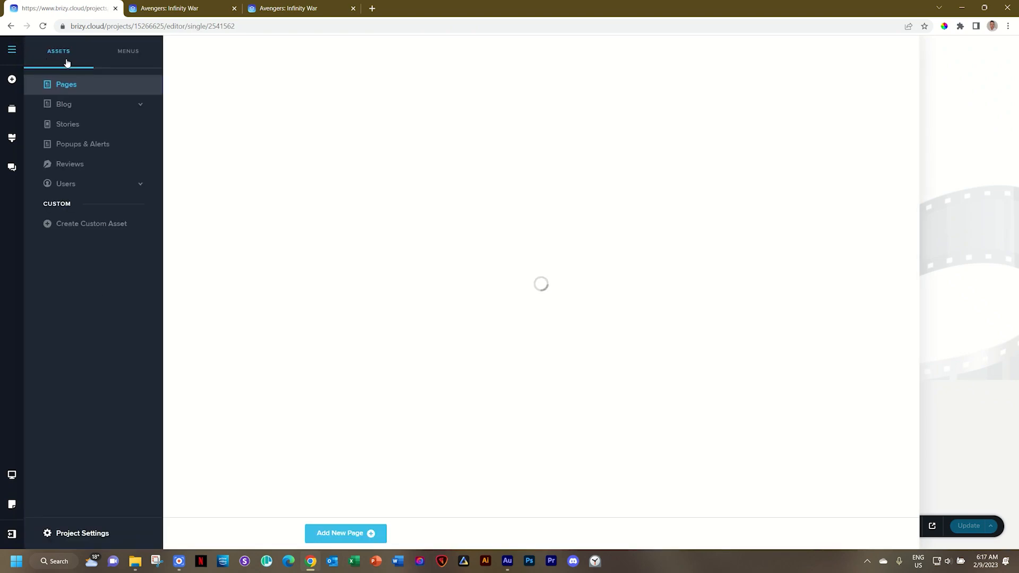
click(73, 164)
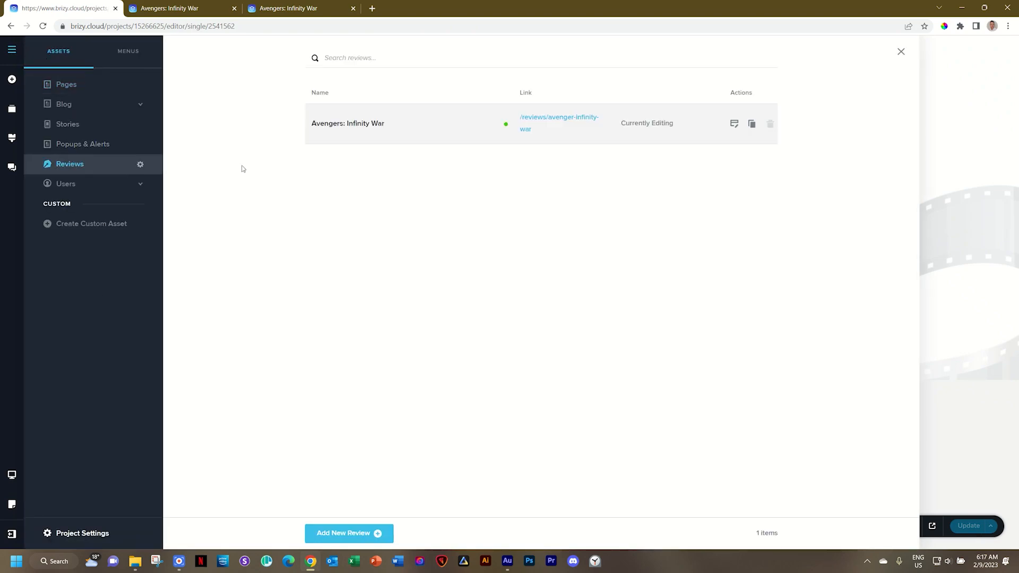
click(361, 128)
scroll(559, 316, down, 3)
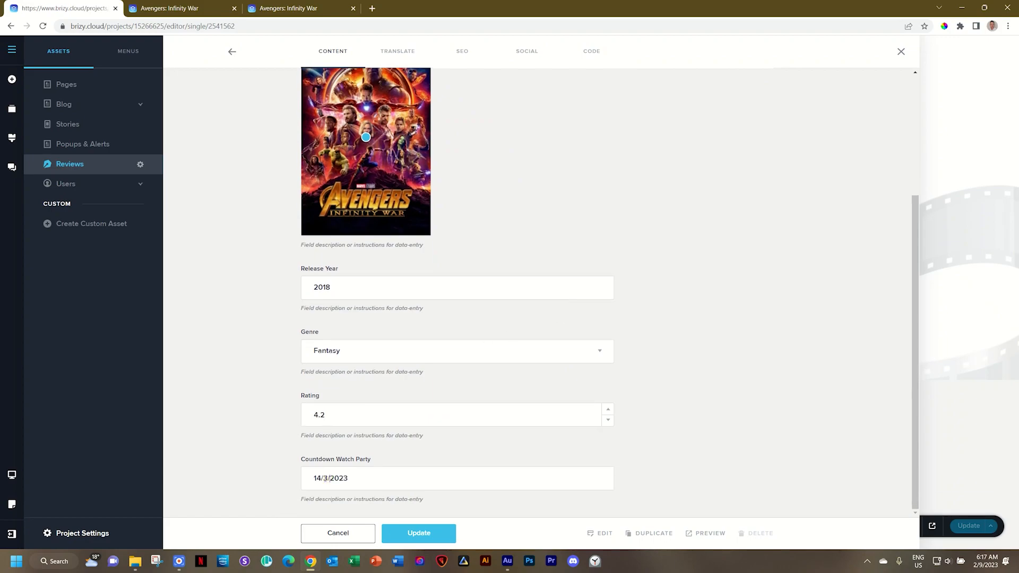
key(BackSpace)
text(5)
click(406, 536)
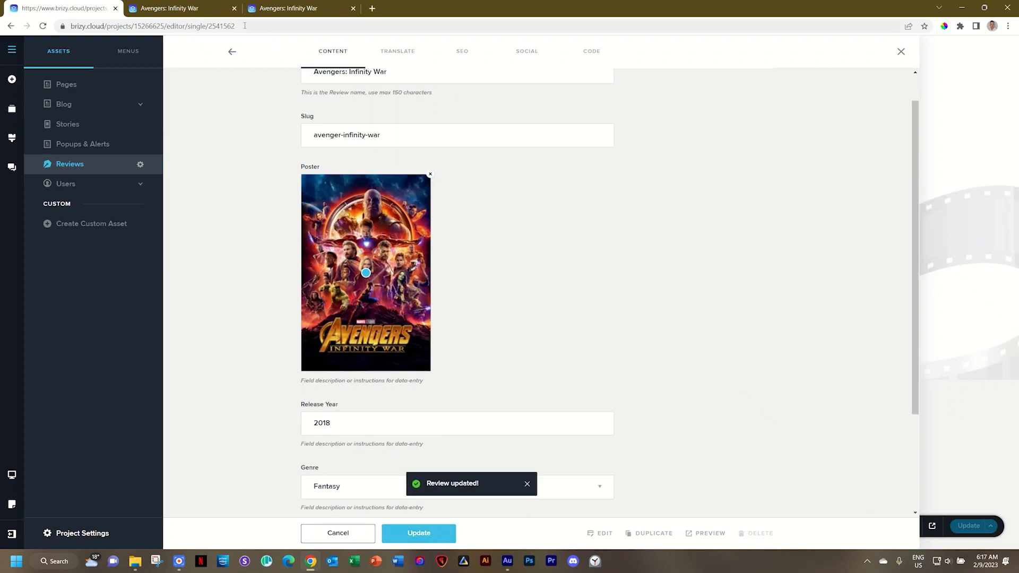
Step: Reload the live Avengers: Infinity War page to check its countdown against the edited date
click(197, 6)
click(44, 26)
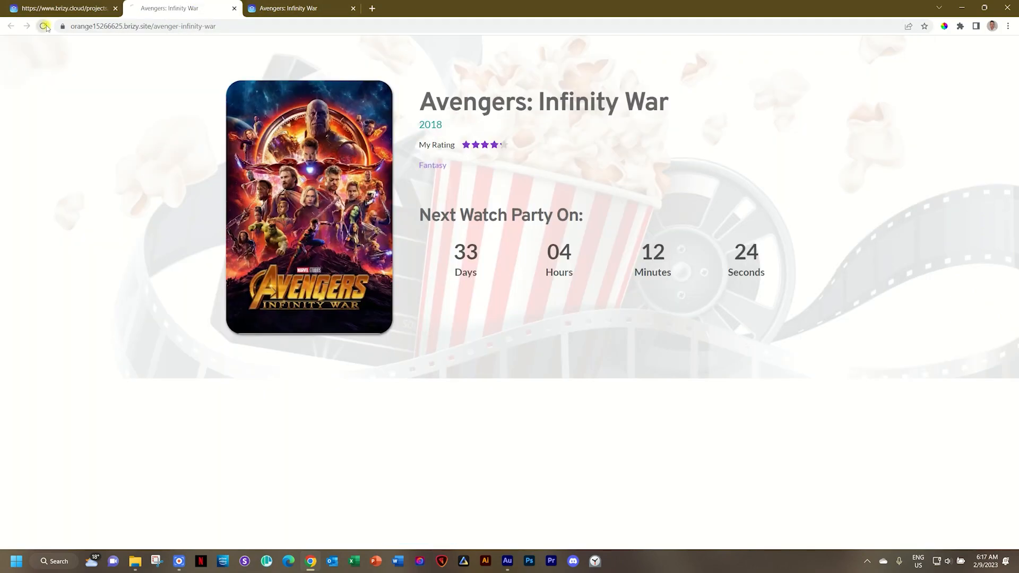